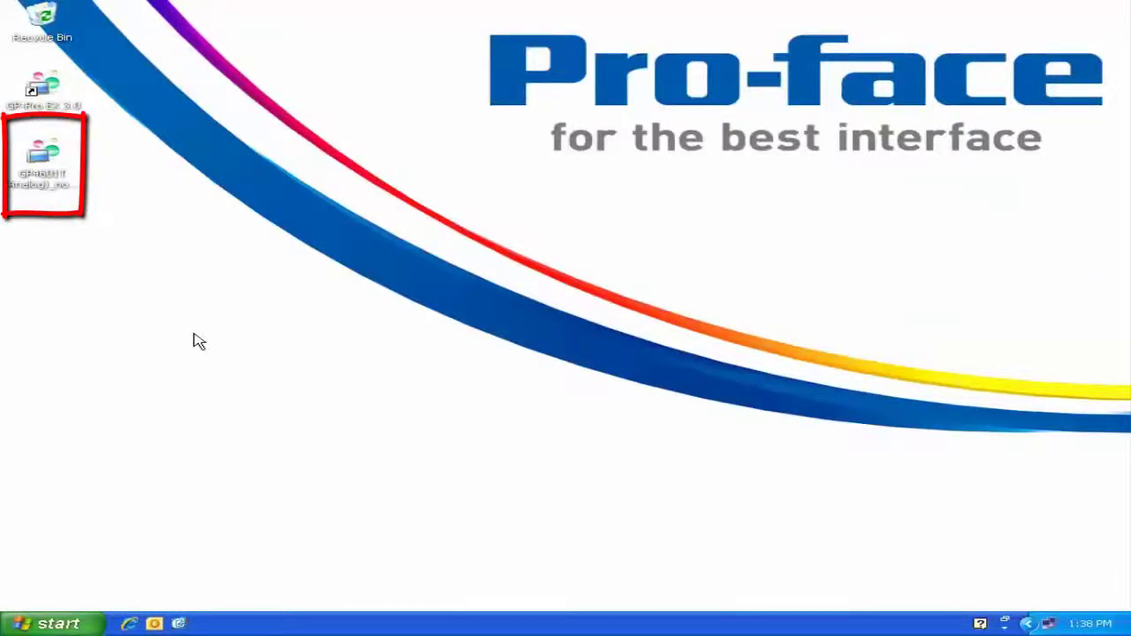
Open the desktop demo project and go to Project > System Settings > Display Unit
{"action": "double_click", "coordinate": [50, 161]}
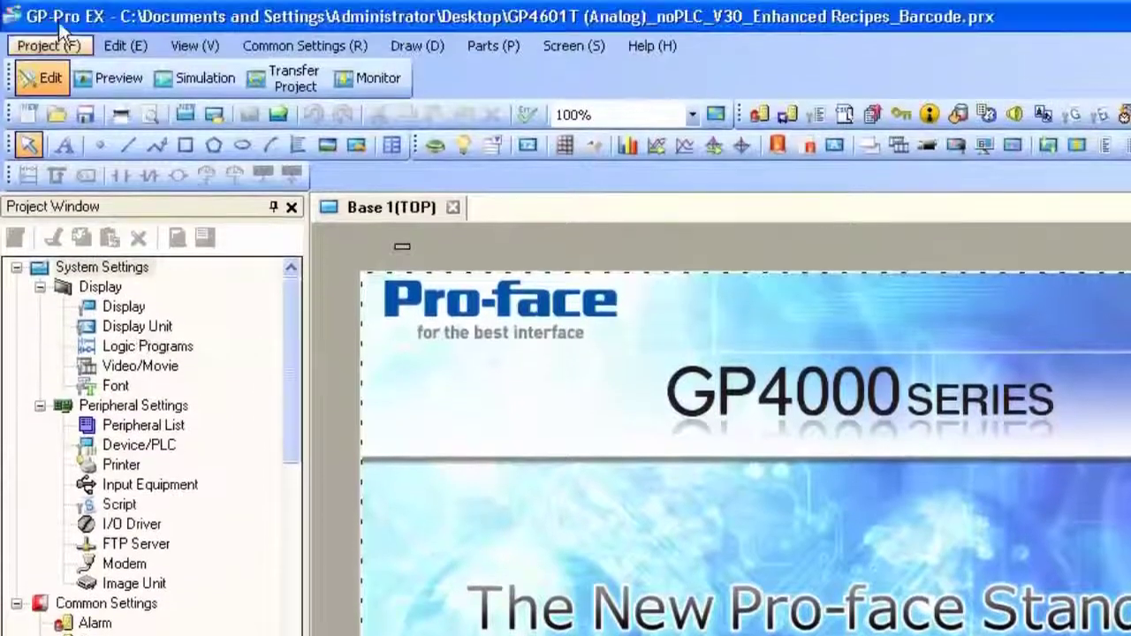
{"action": "left_click", "coordinate": [53, 49]}
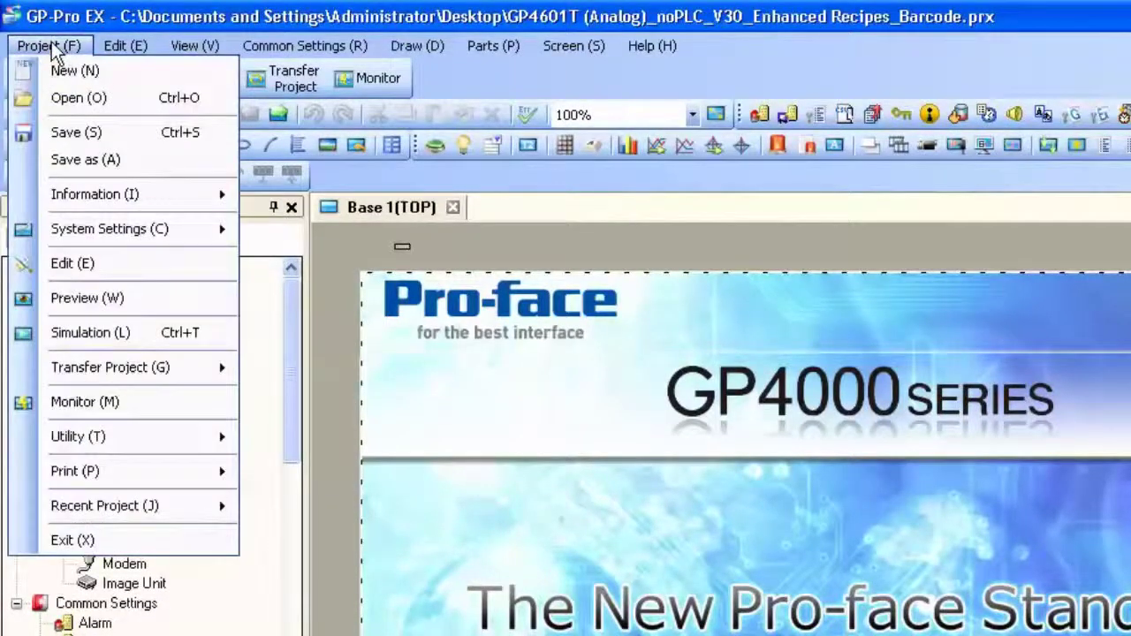
{"action": "mouse_move", "coordinate": [145, 231]}
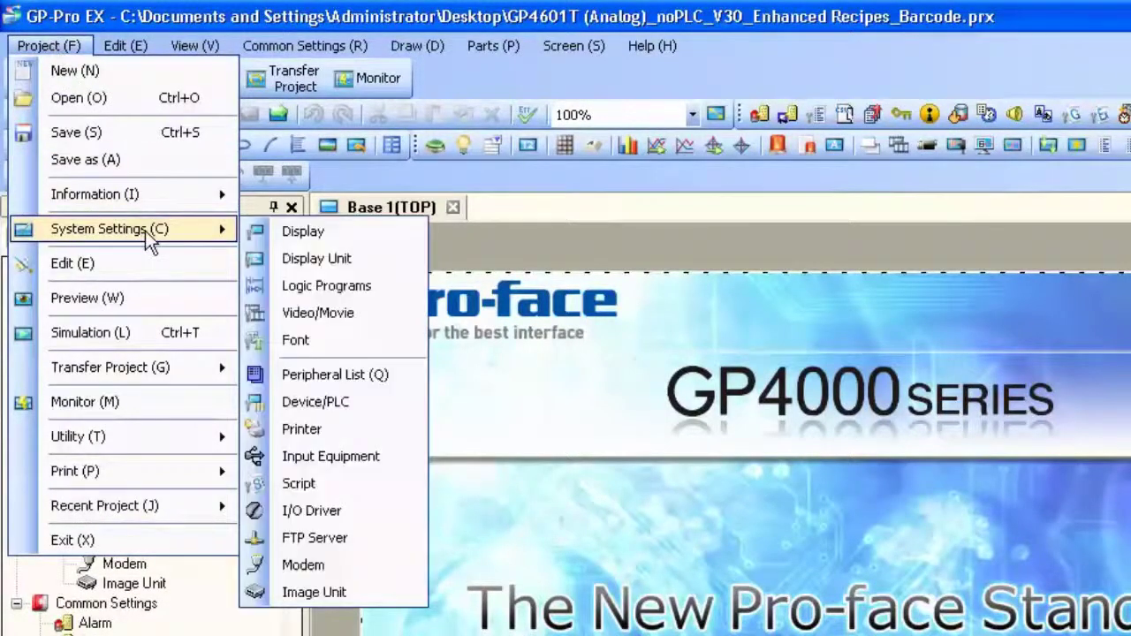
{"action": "left_click", "coordinate": [325, 259]}
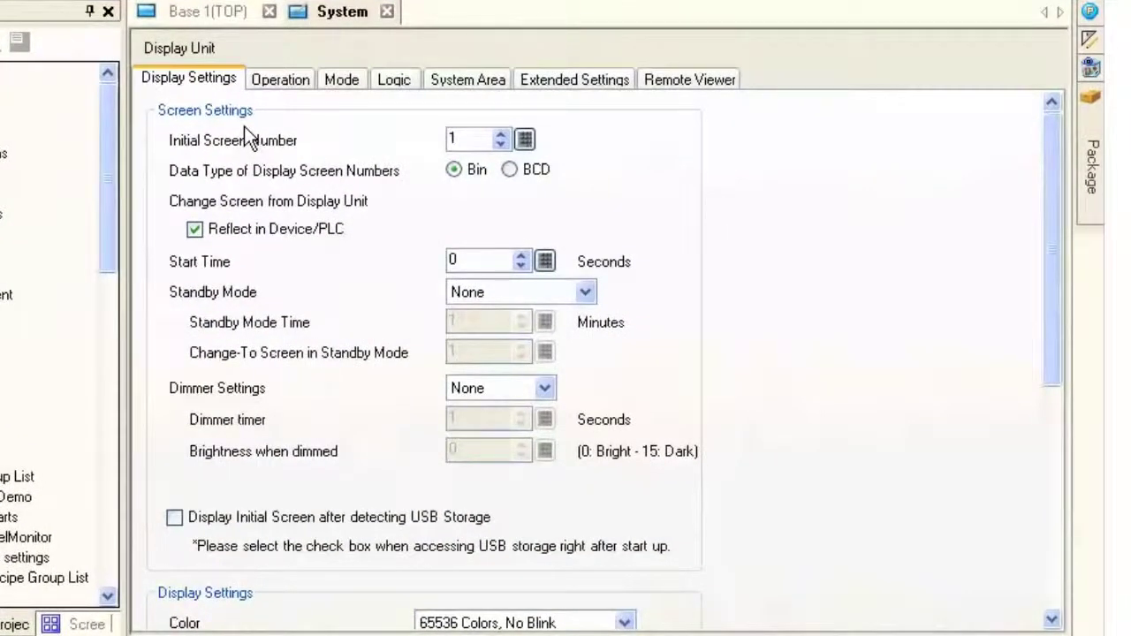
On the Remote Viewer tab, enable the web server using the SD card's WebSite folder
{"action": "left_click", "coordinate": [701, 79]}
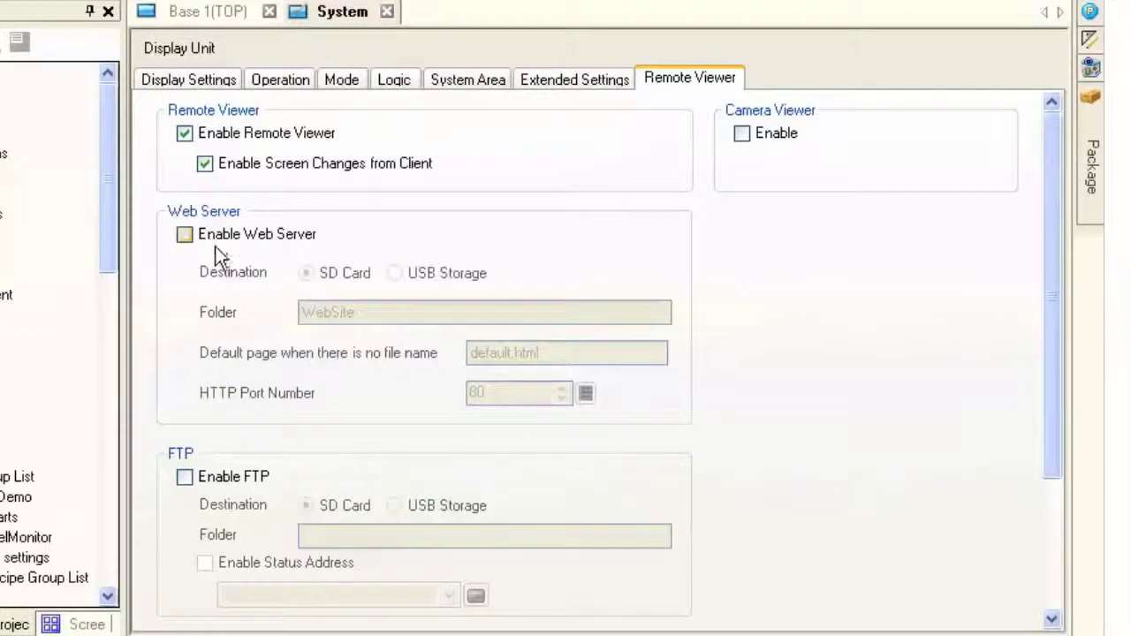
{"action": "left_click", "coordinate": [185, 235]}
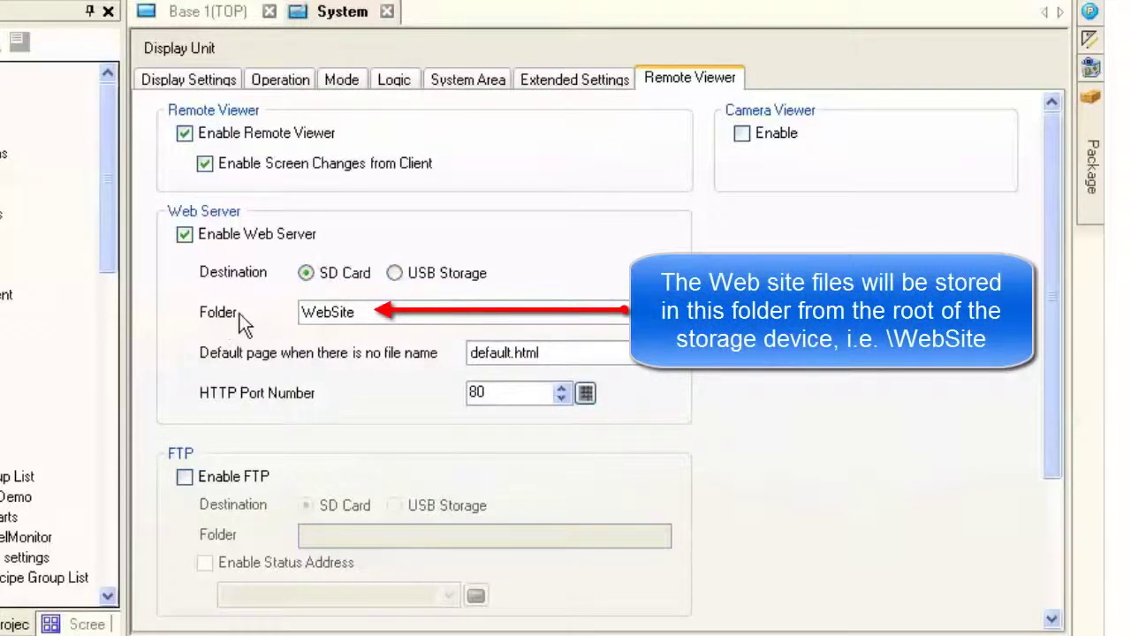
{"action": "double_click", "coordinate": [351, 313]}
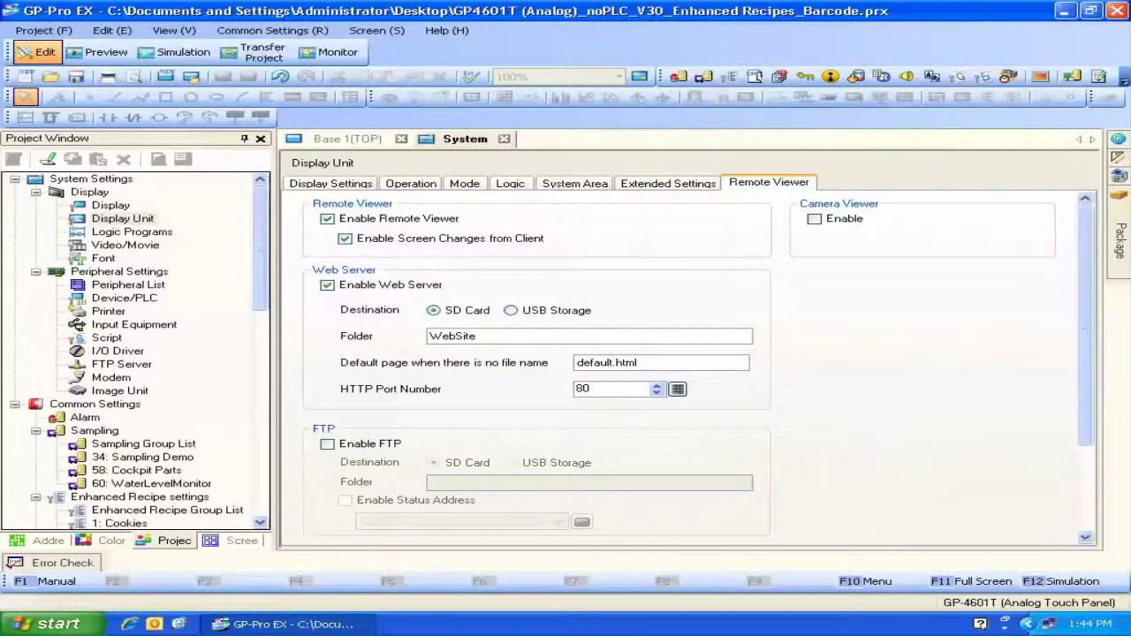
Save the GP-4601T demo project and load it into the Transfer Tool
{"action": "left_click", "coordinate": [256, 55]}
{"action": "left_click", "coordinate": [483, 332]}
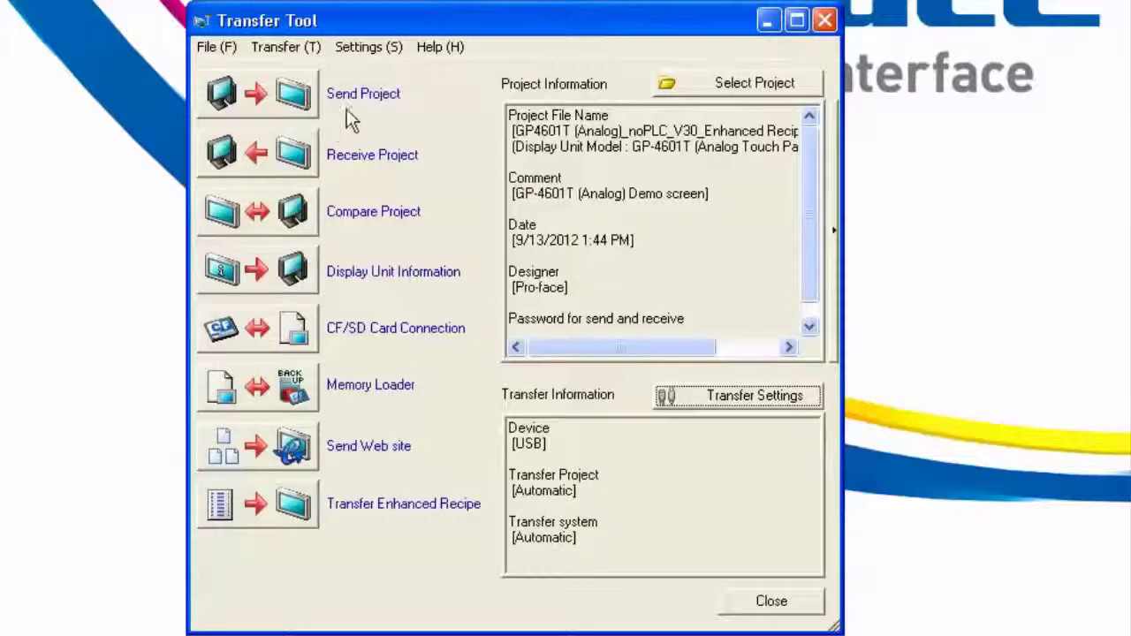
Turn on Transfer Site Data in the transfer settings, alongside CF/SD card data
{"action": "left_click", "coordinate": [744, 396]}
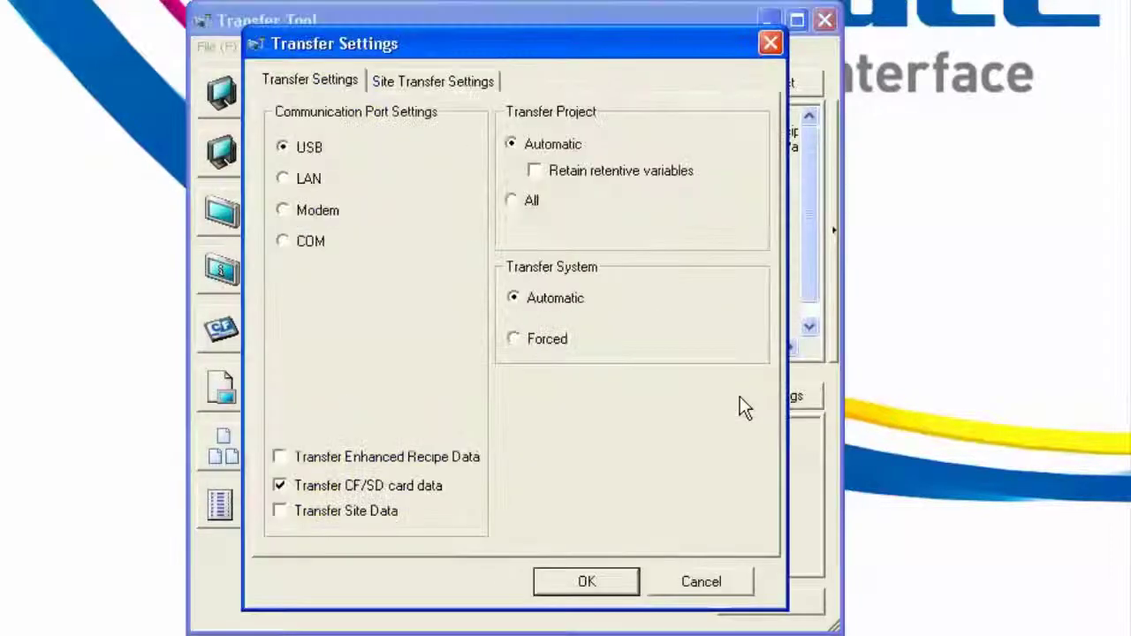
{"action": "left_click", "coordinate": [280, 513]}
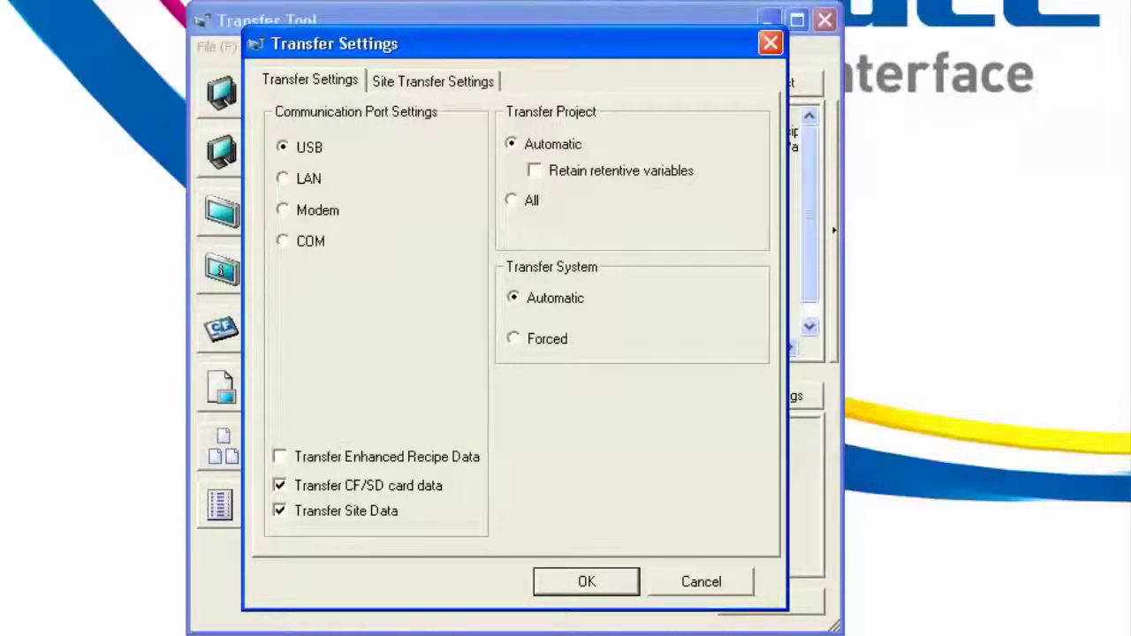
{"action": "left_click", "coordinate": [594, 586]}
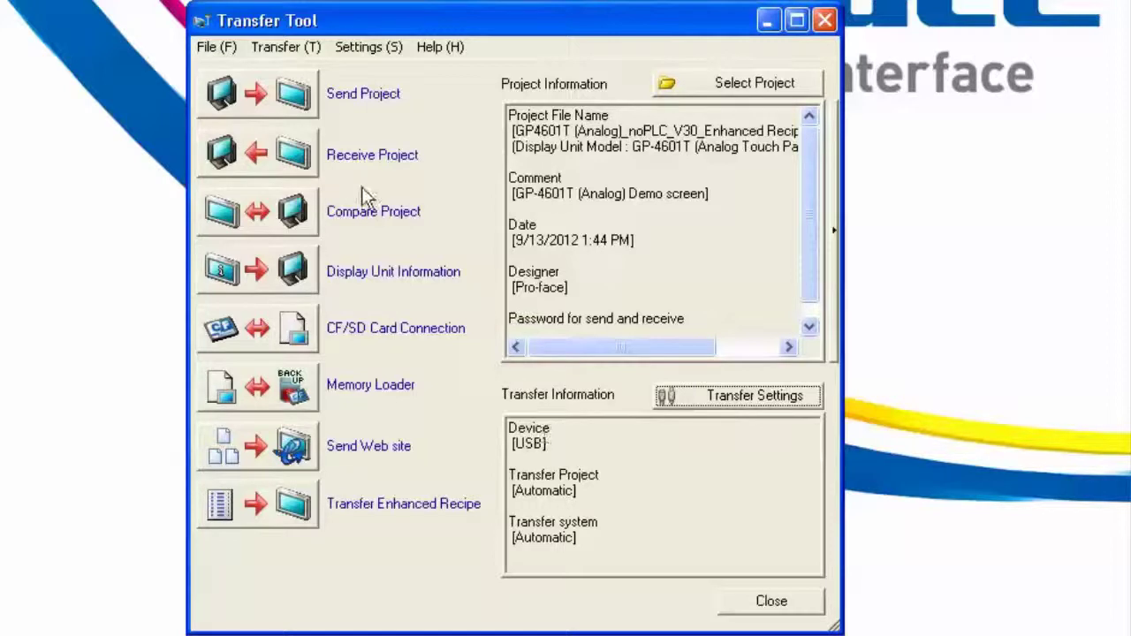
Send the project over USB, approving the system settings change, until 'Transfer complete.'
{"action": "left_click", "coordinate": [293, 106]}
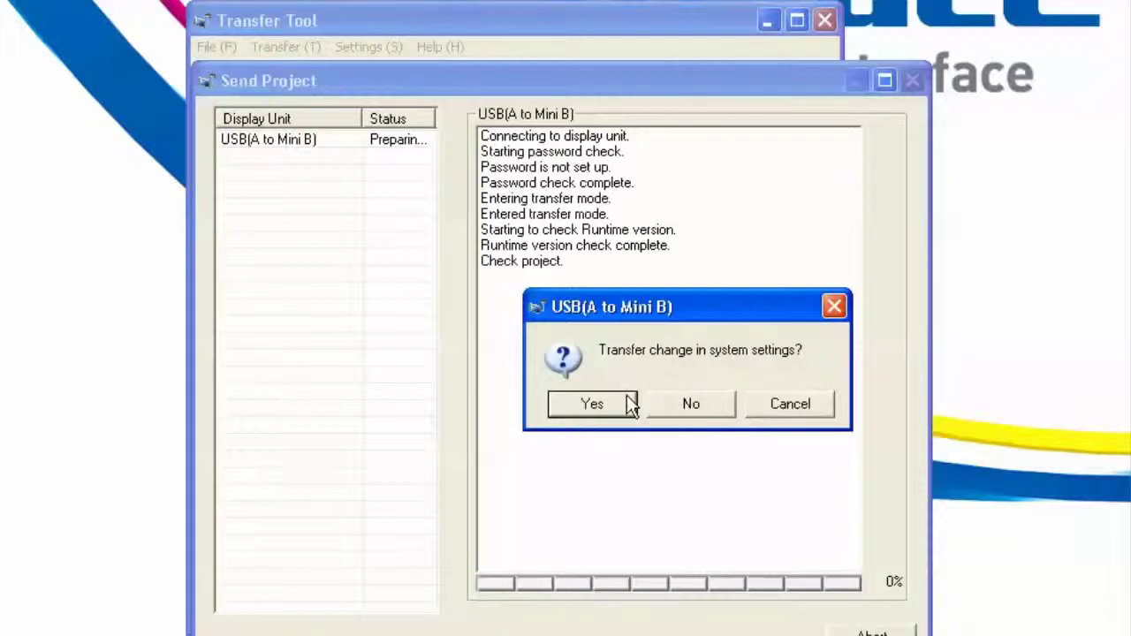
{"action": "left_click", "coordinate": [590, 404]}
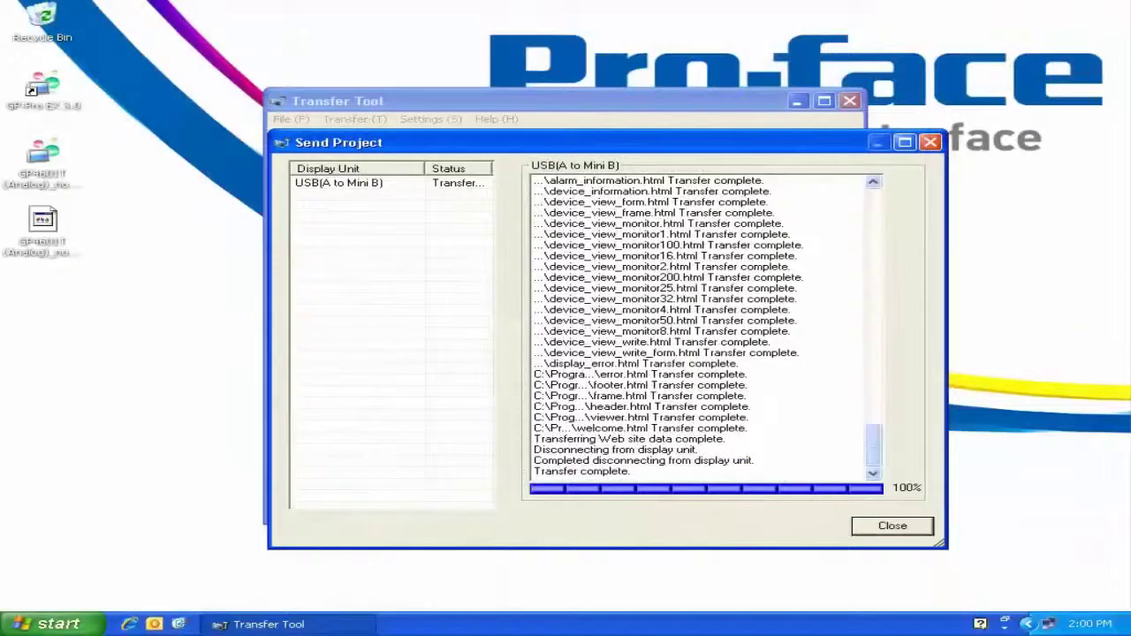
Close the finished transfer window and the Transfer Tool, and minimize GP-Pro EX
{"action": "left_click", "coordinate": [913, 528]}
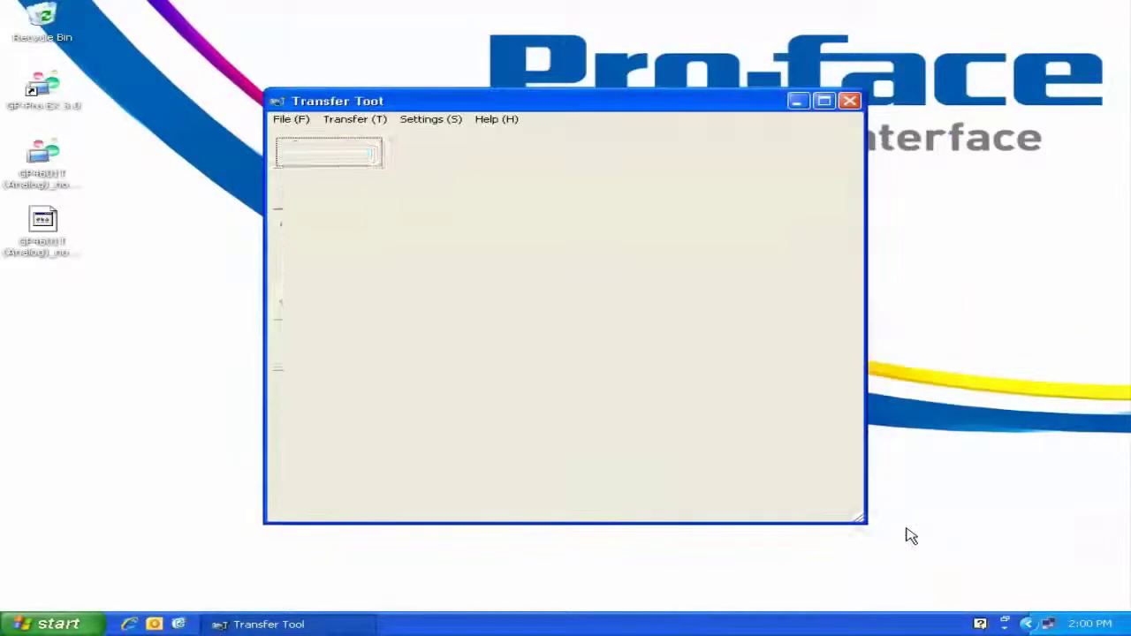
{"action": "left_click", "coordinate": [800, 501]}
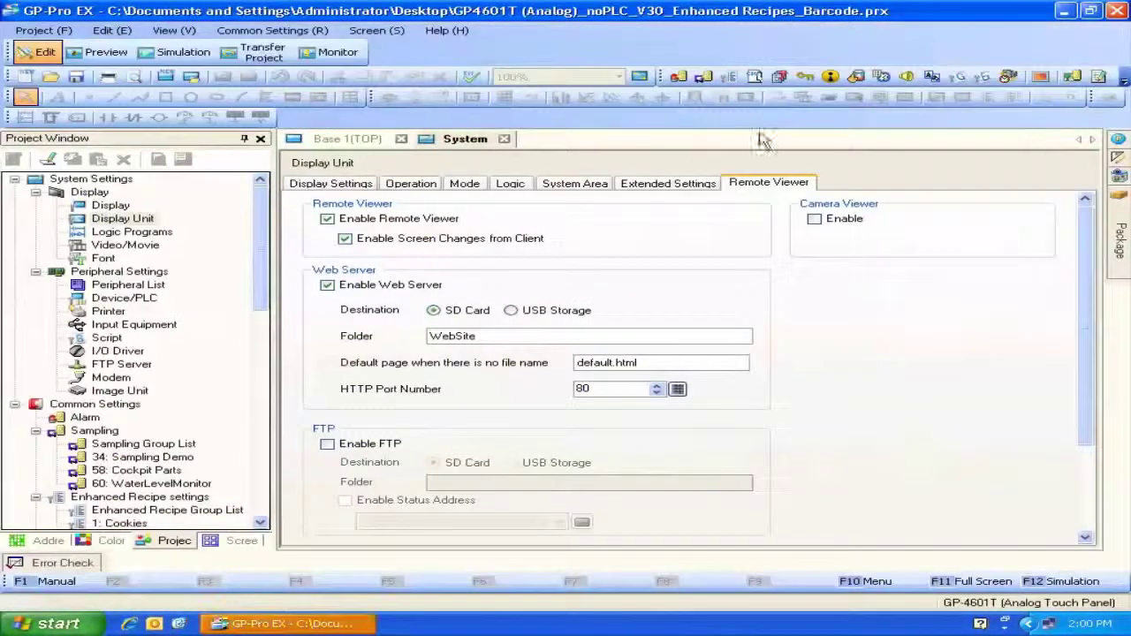
{"action": "left_click", "coordinate": [1064, 12]}
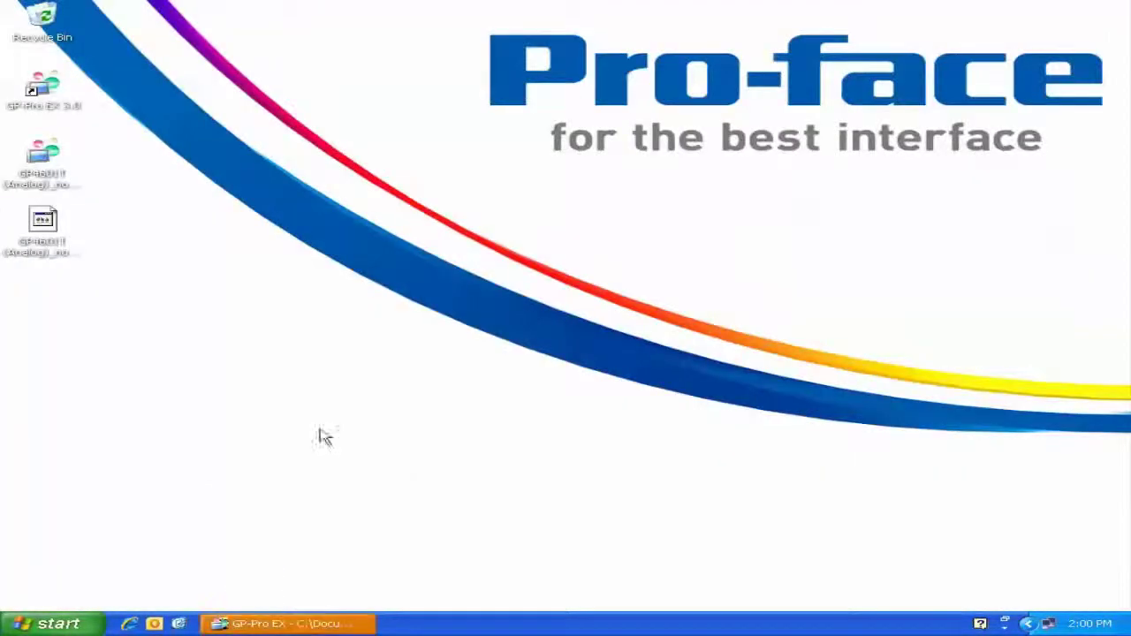
Launch Internet Explorer and browse to 175.172.0.45
{"action": "left_click", "coordinate": [128, 624]}
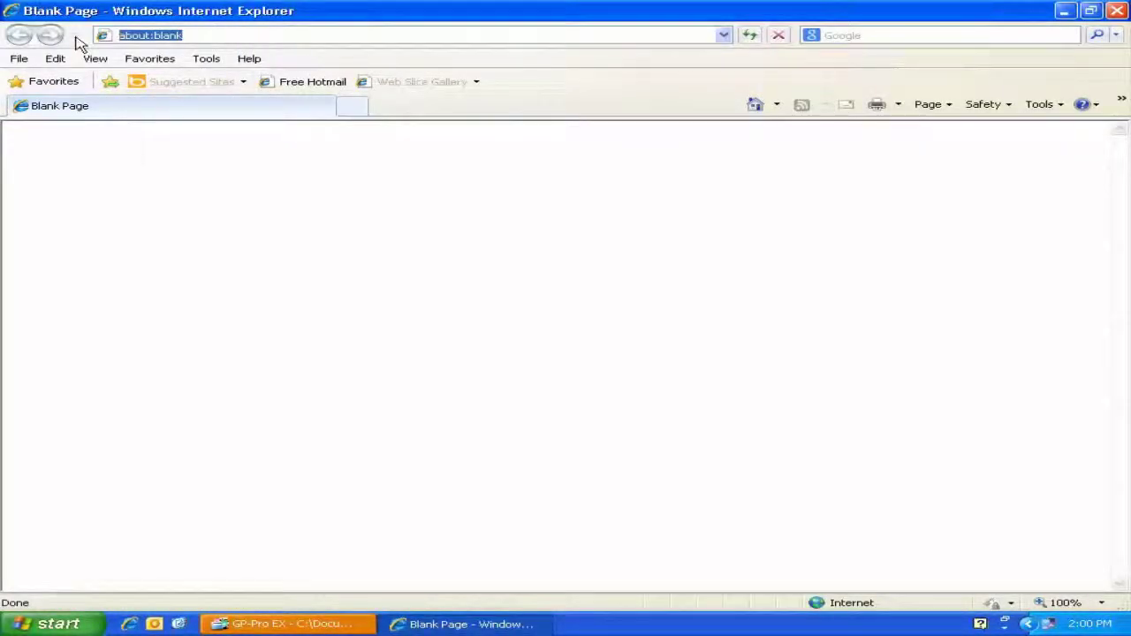
{"action": "type", "text": "175"}
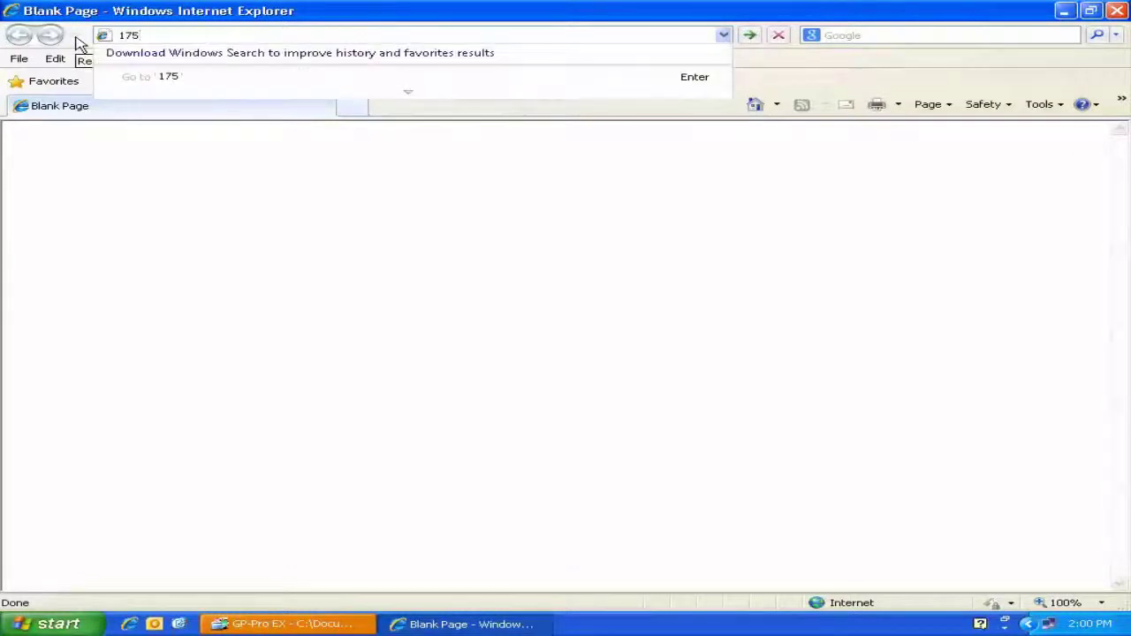
{"action": "type", "text": ".172.0.45"}
{"action": "key", "text": "Return"}
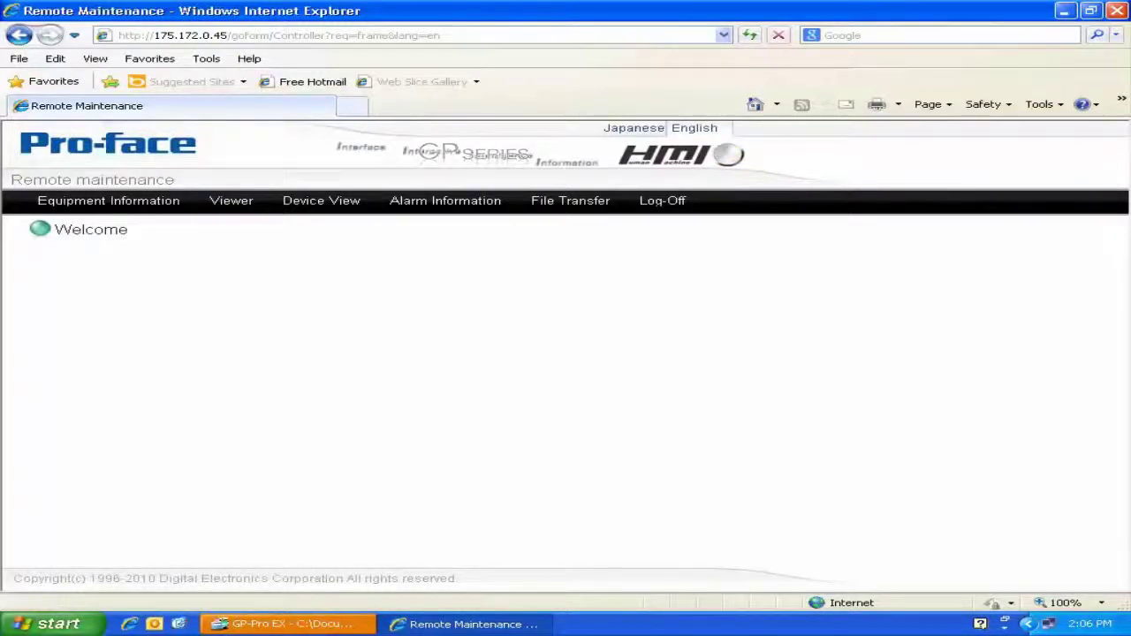
In Device View, start monitoring address USR23000 with the 16 bit unsigned data type
{"action": "left_click", "coordinate": [329, 203]}
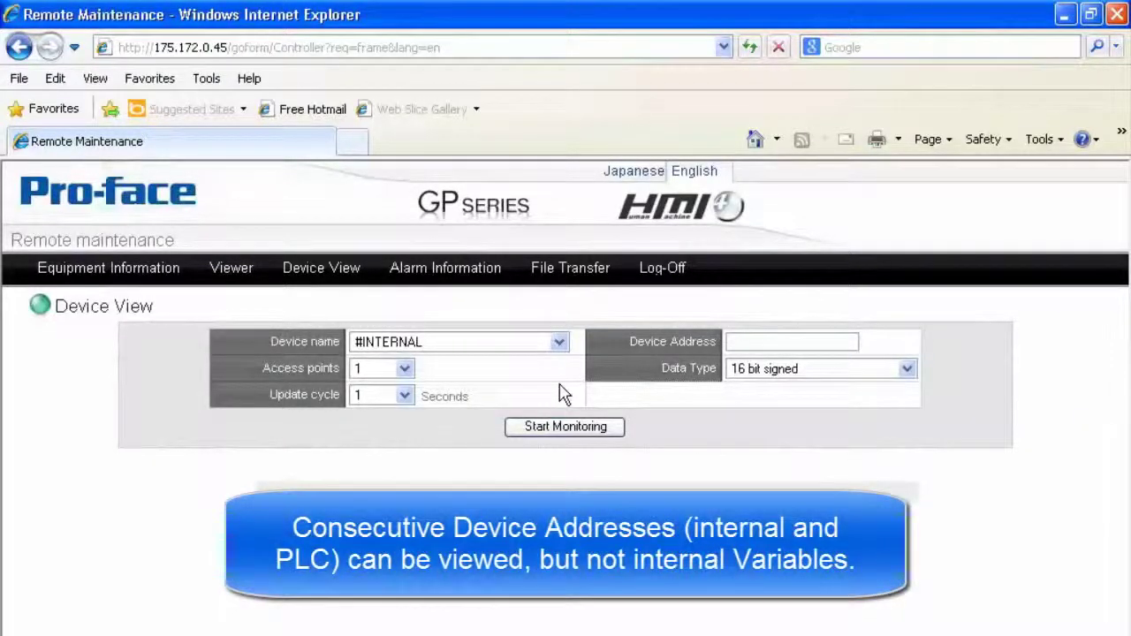
{"action": "left_click", "coordinate": [740, 341]}
{"action": "type", "text": "USR23000"}
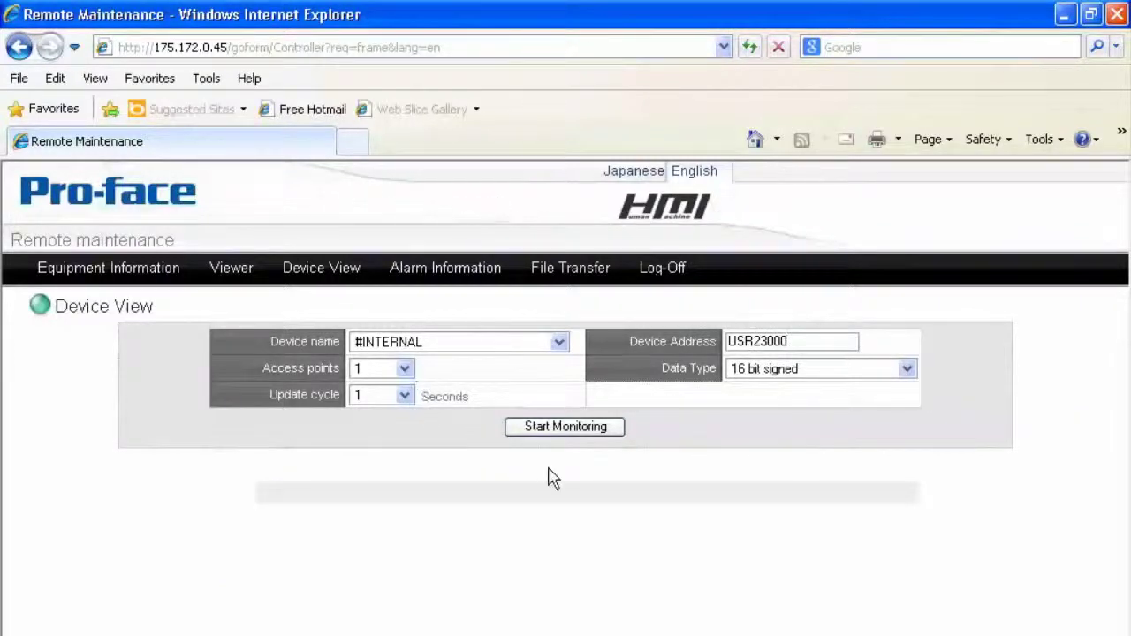
{"action": "left_click", "coordinate": [905, 370]}
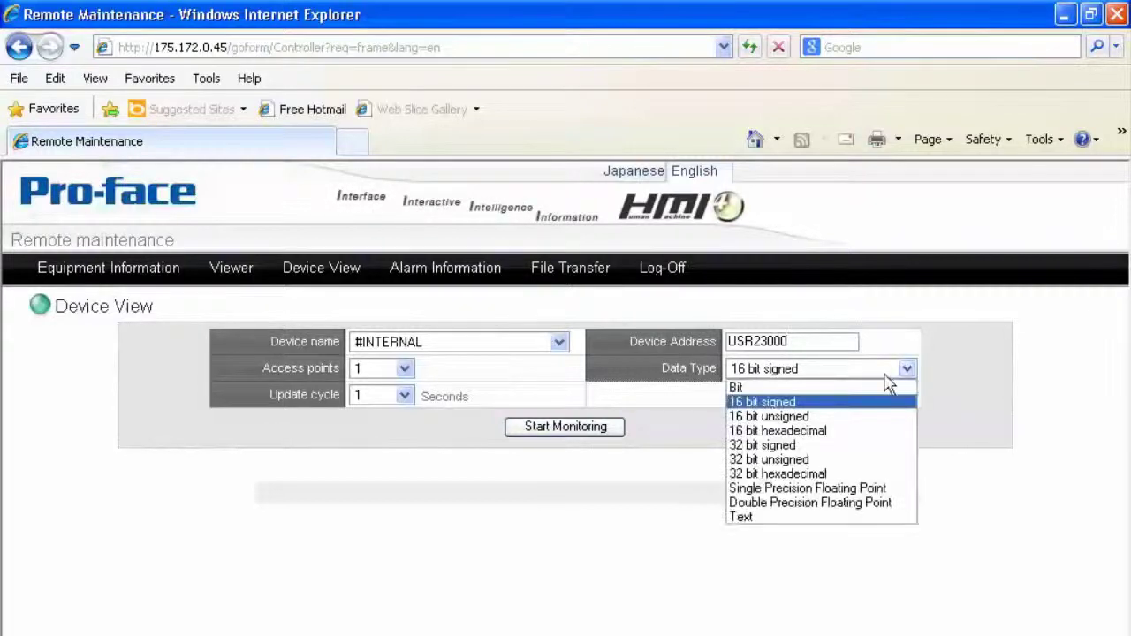
{"action": "left_click", "coordinate": [844, 416]}
{"action": "left_click", "coordinate": [575, 432]}
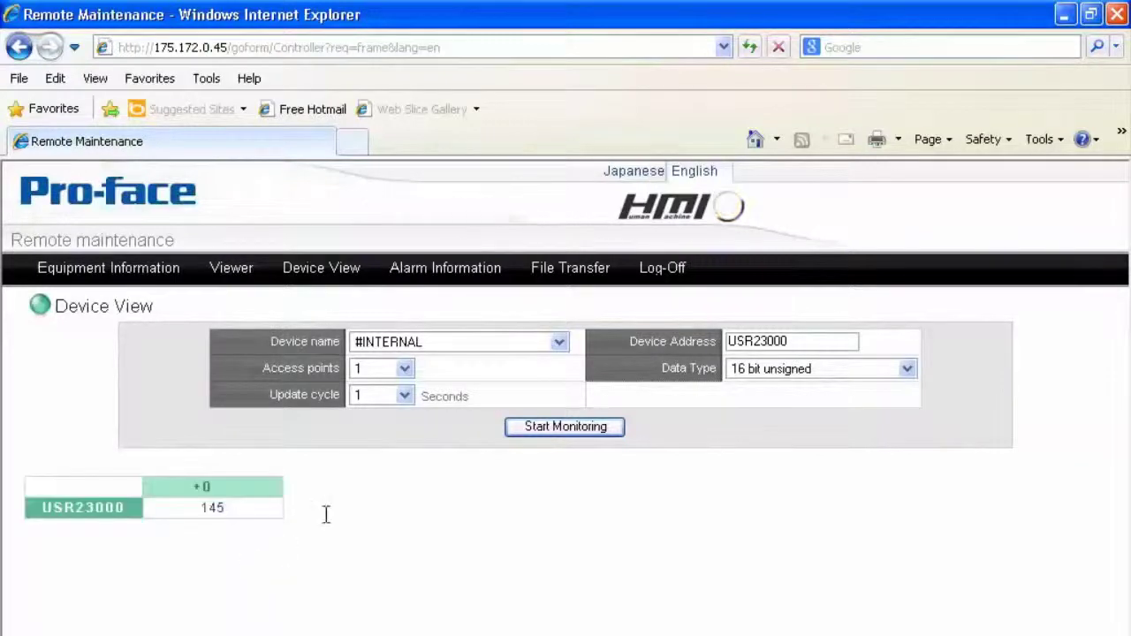
Write the value 5 to USR23000 through its Device View value popup
{"action": "left_click", "coordinate": [215, 512]}
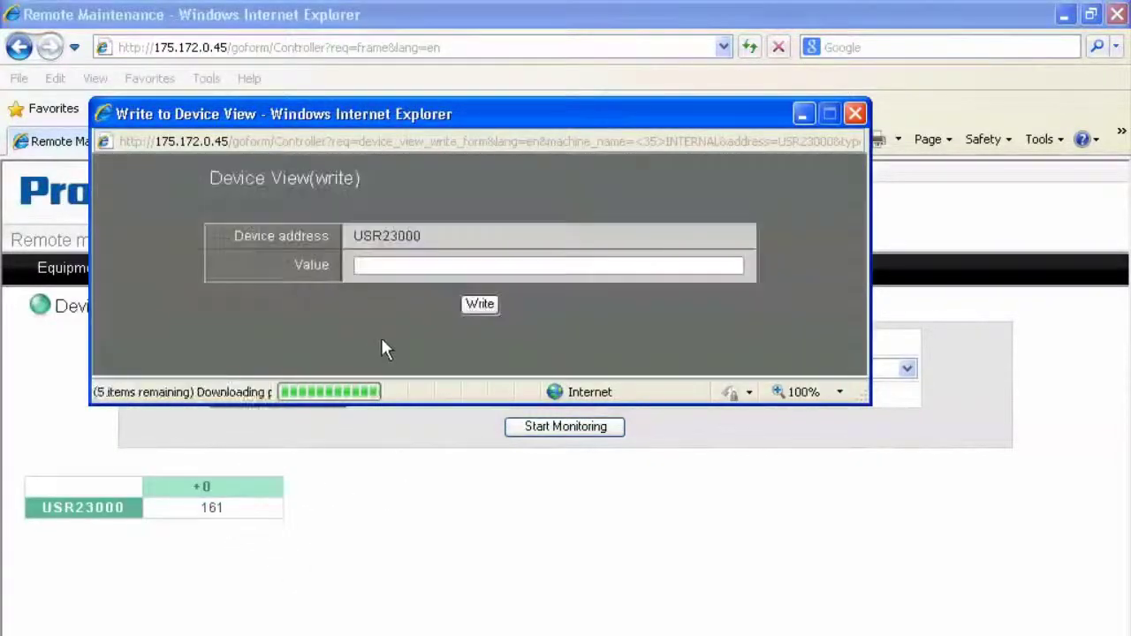
{"action": "left_click", "coordinate": [379, 265]}
{"action": "type", "text": "5"}
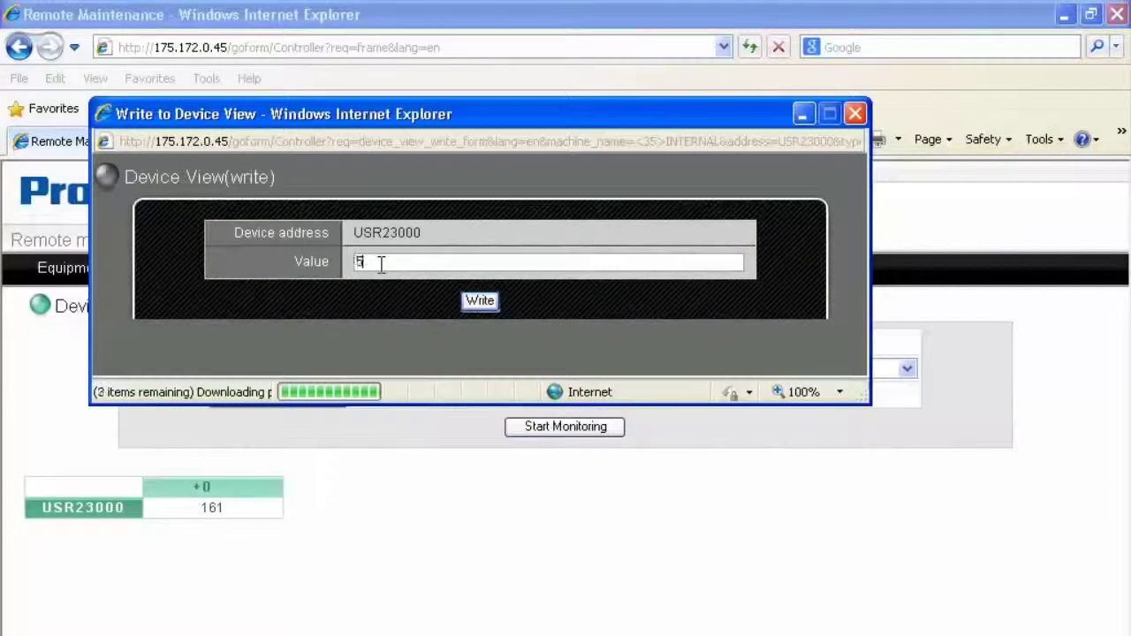
{"action": "left_click", "coordinate": [483, 302]}
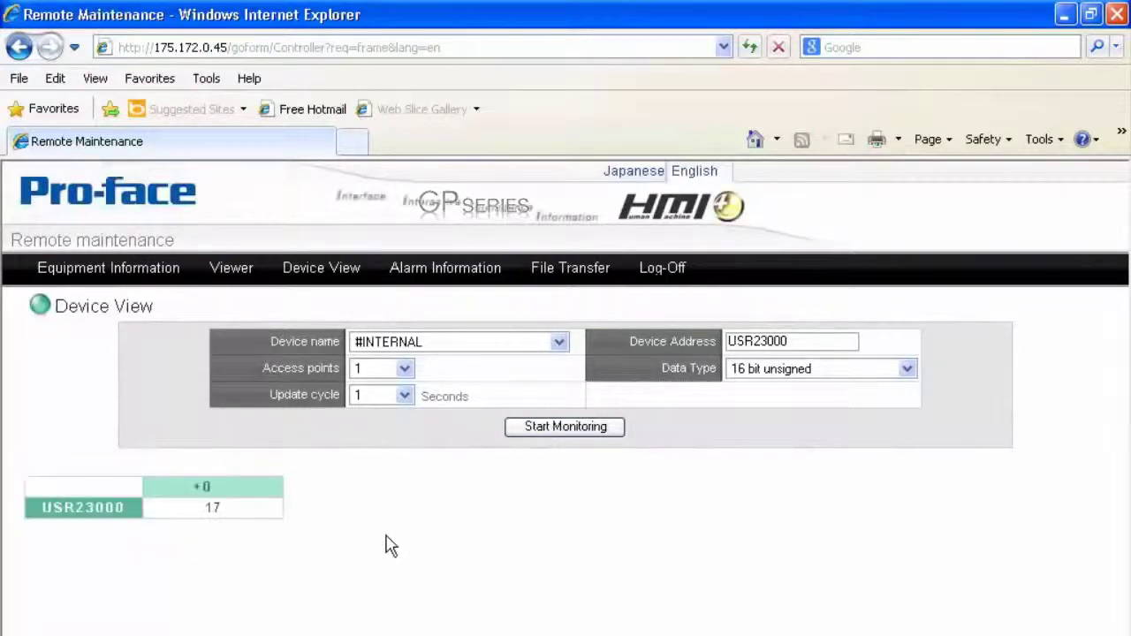
Open Alarm Information to list the three Water Gauge Error entries in Block 1
{"action": "left_click", "coordinate": [459, 275]}
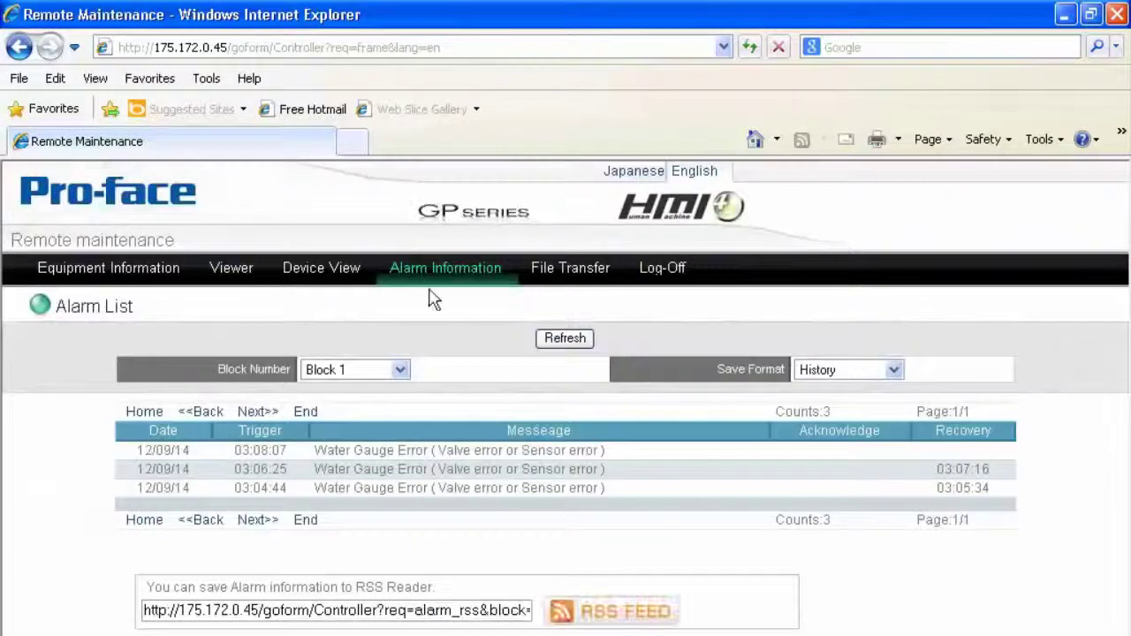